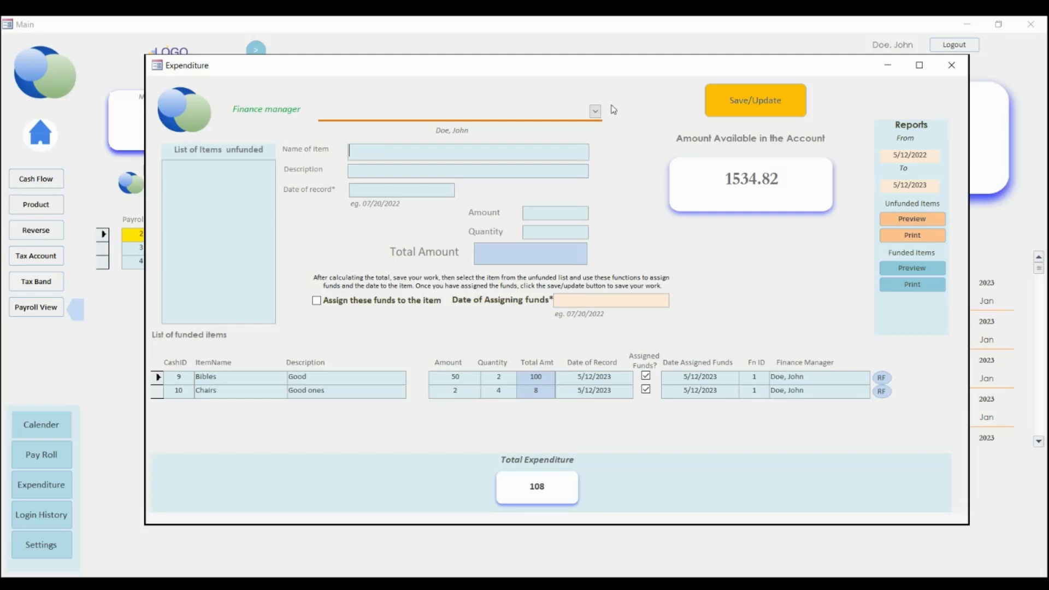
# - Choose the first listed finance manager and name the new expenditure item Door
pyautogui.click(595, 112)
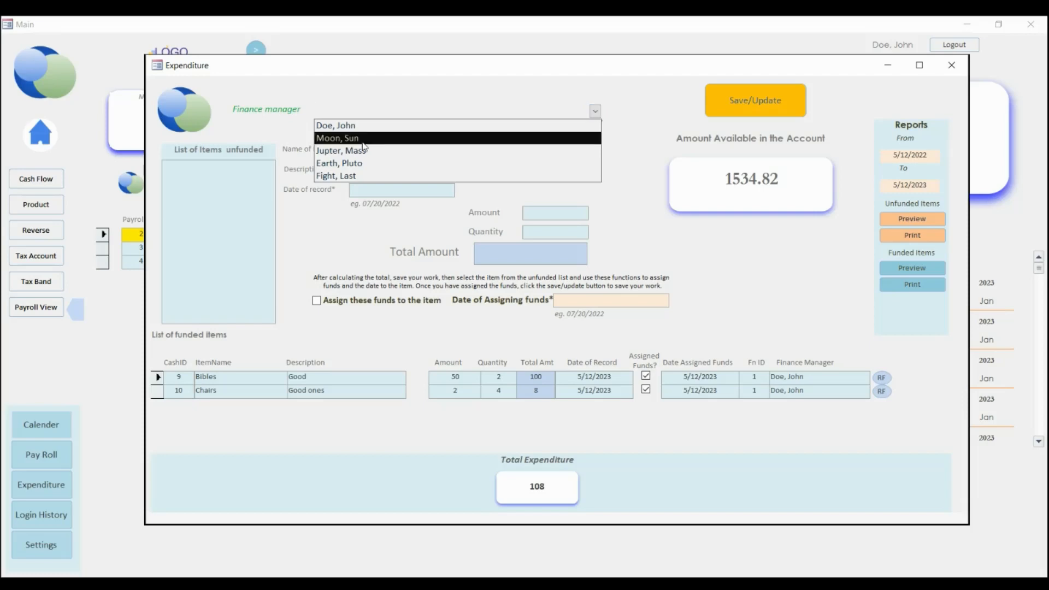
pyautogui.click(354, 125)
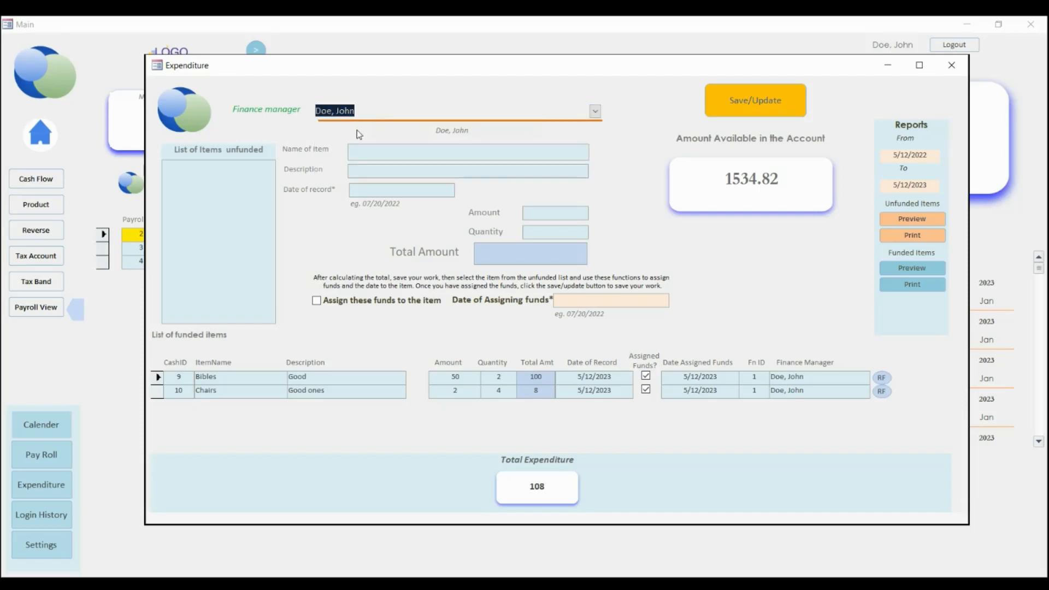
pyautogui.click(382, 152)
pyautogui.write('Door')
# - Describe the item as "Good one and it should be wood" and set its date of record to 5/14/2023
pyautogui.click(404, 171)
pyautogui.write('Wooden')
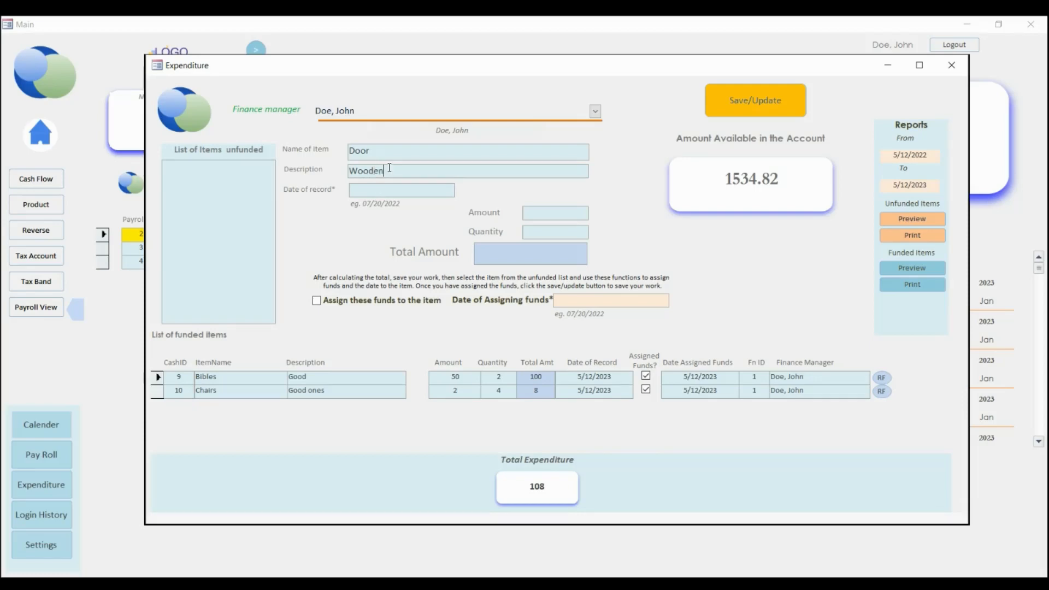
pyautogui.moveTo(389, 169); pyautogui.dragTo(333, 166)
pyautogui.write('Good one and it should ne')
pyautogui.press('BackSpace')
pyautogui.press('BackSpace')
pyautogui.press('BackSpace')
pyautogui.write('be wood')
pyautogui.click(359, 190)
pyautogui.write('5/14/2023')
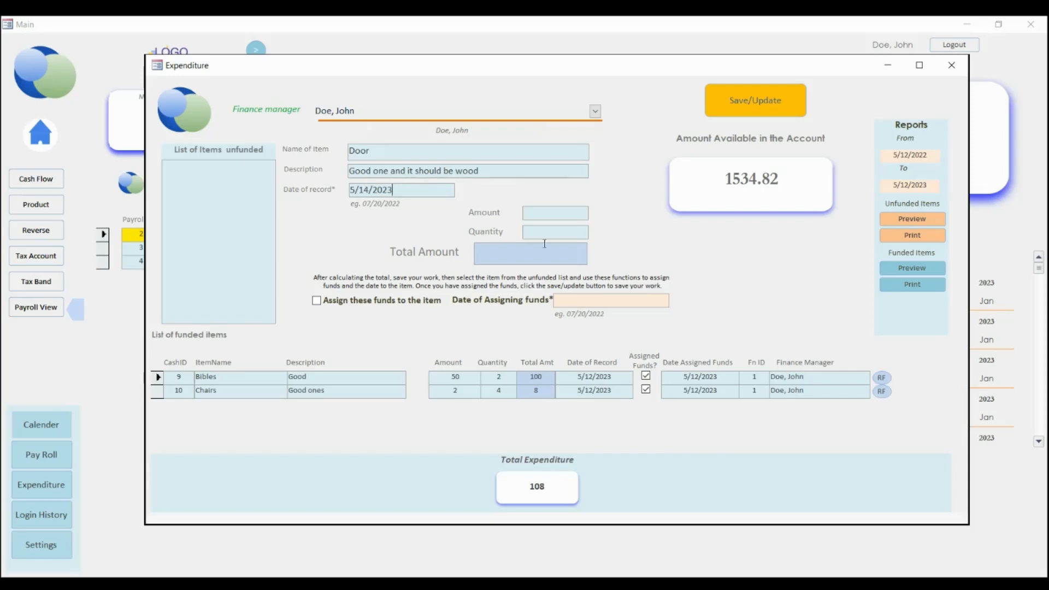
# - Set the Door item's amount to 100 and quantity to 1, and save the record
pyautogui.click(558, 218)
pyautogui.write('100')
pyautogui.write('1')
pyautogui.press('Tab')
pyautogui.click(768, 104)
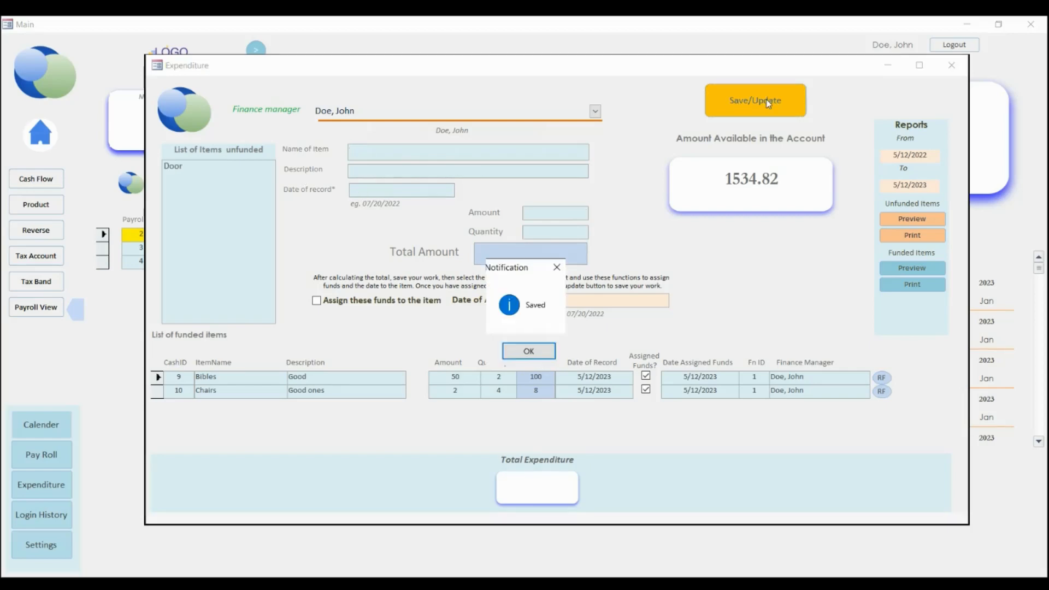
pyautogui.click(529, 351)
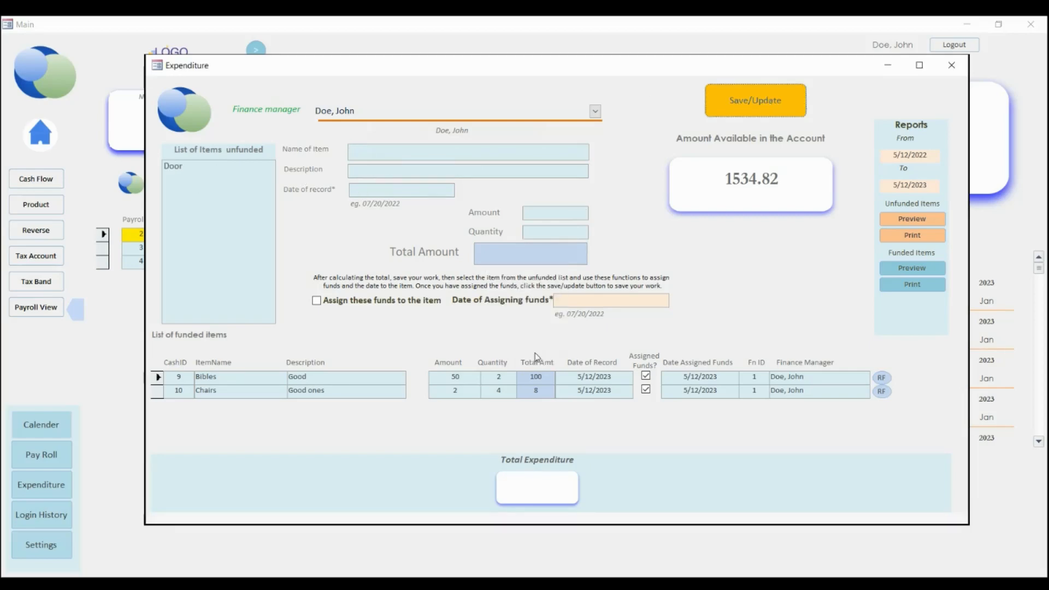
# - Load Door from the unfunded items and assign its funds, confirming the irreversible assignment
pyautogui.click(200, 167)
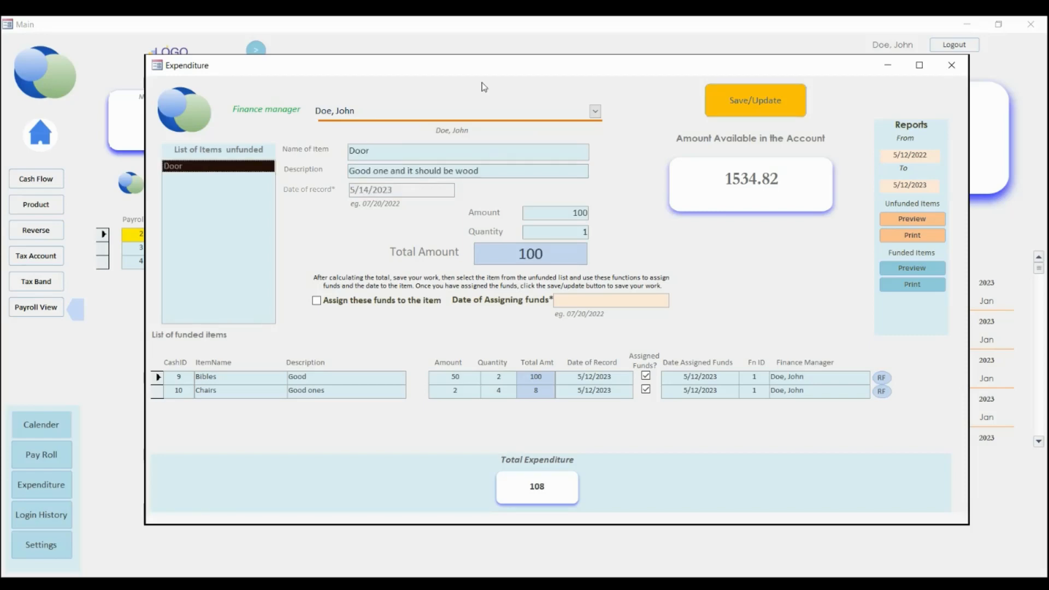
pyautogui.moveTo(480, 62)
pyautogui.mouseDown()
pyautogui.moveTo(436, 94)
pyautogui.moveTo(496, 69)
pyautogui.mouseUp()
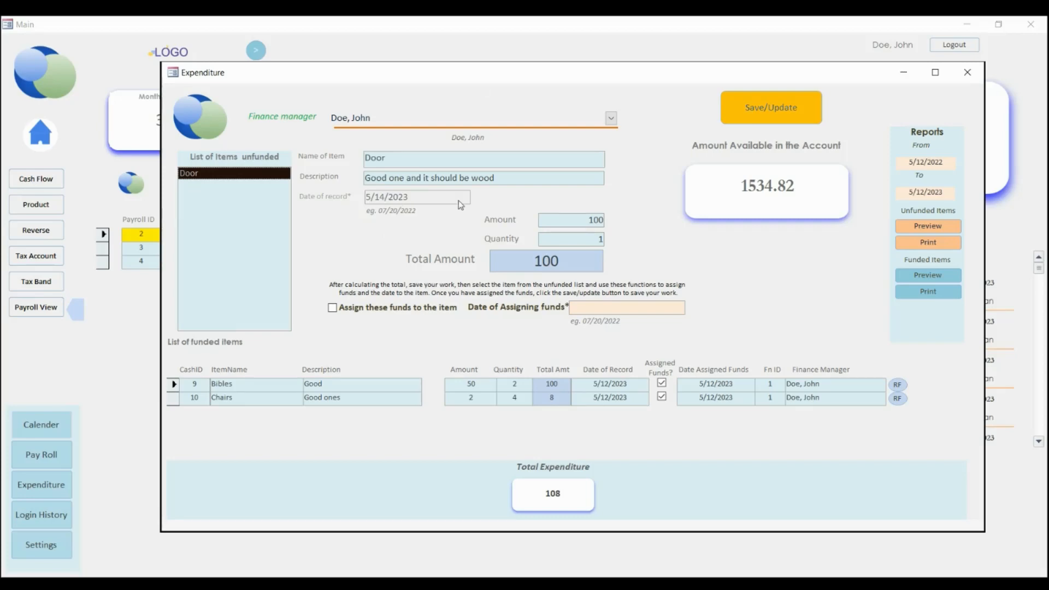
pyautogui.click(464, 162)
pyautogui.click(502, 179)
pyautogui.click(202, 173)
pyautogui.click(240, 181)
pyautogui.click(333, 309)
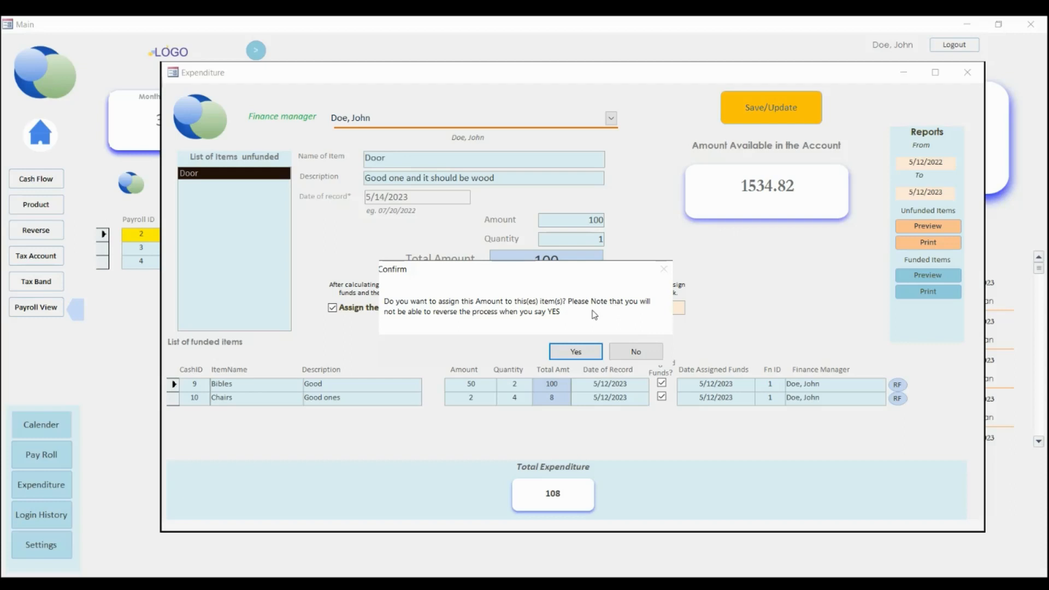
pyautogui.click(576, 355)
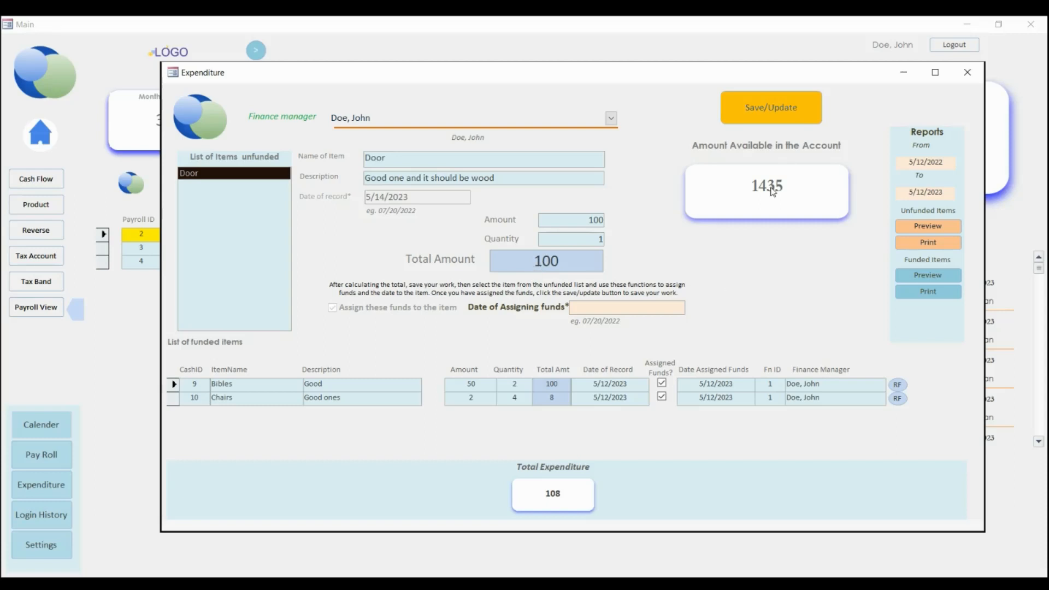
# - Set the date of assigning funds to 5/14/2023 and update the Door record
pyautogui.click(594, 306)
pyautogui.write('5/14/2023')
pyautogui.click(766, 112)
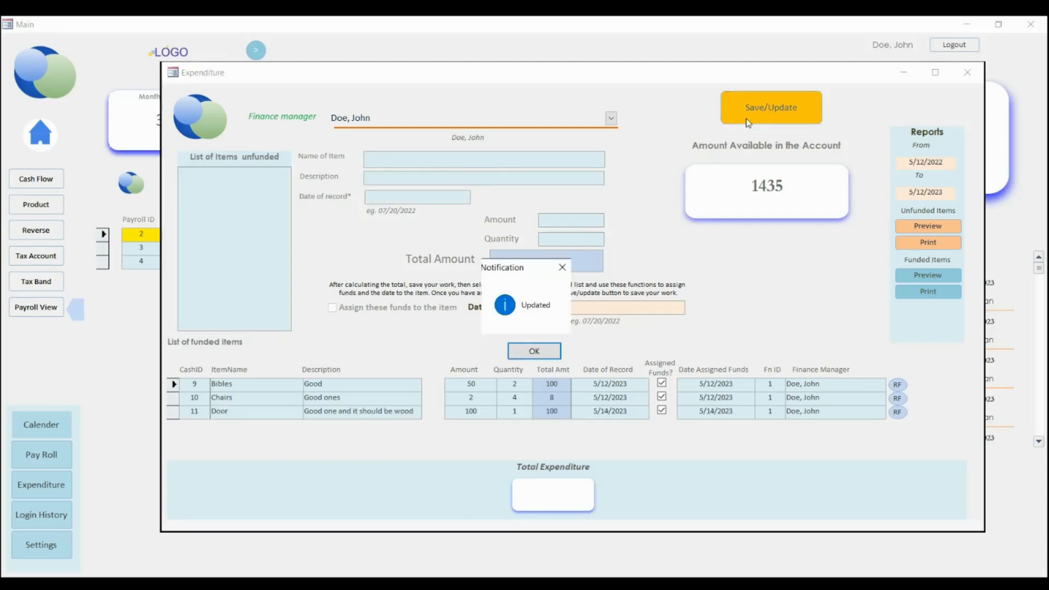
pyautogui.click(532, 351)
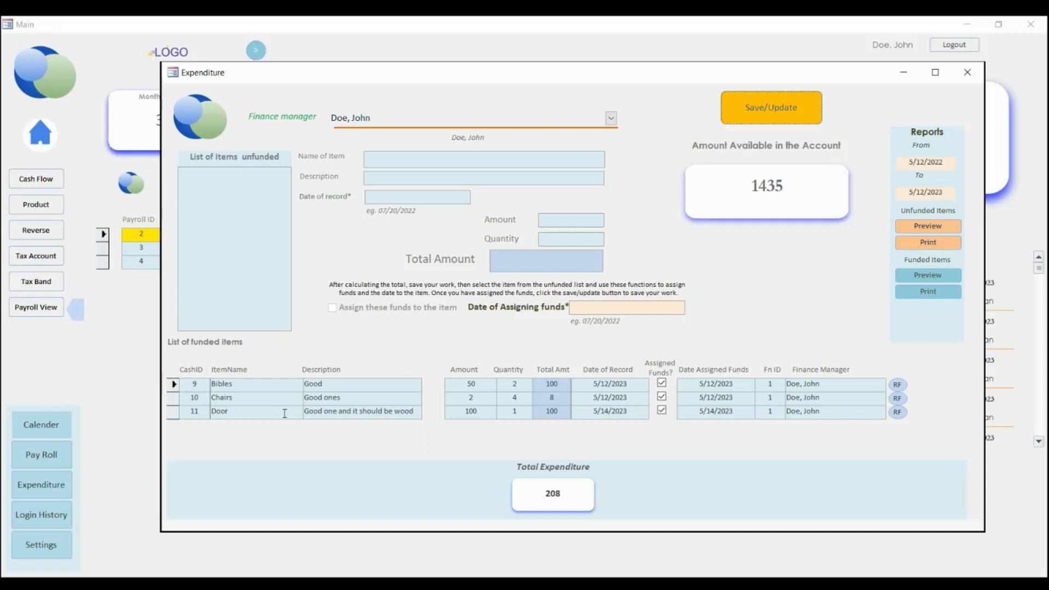
# - Refund the amount assigned to the funded Door item, confirm the refund and close the refund form
pyautogui.click(253, 397)
pyautogui.click(250, 412)
pyautogui.click(897, 413)
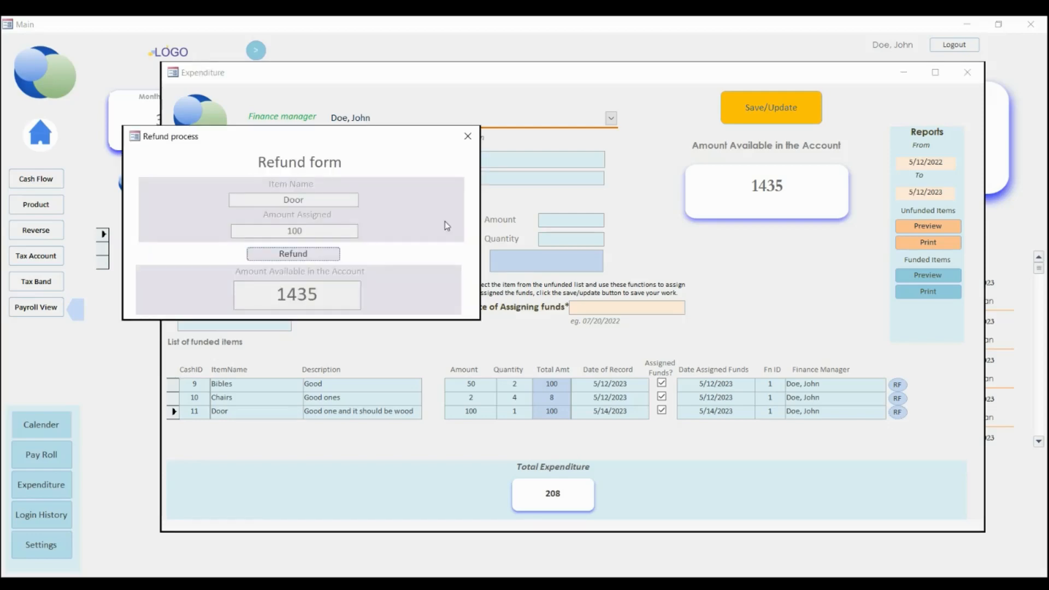
pyautogui.moveTo(342, 156); pyautogui.dragTo(692, 236)
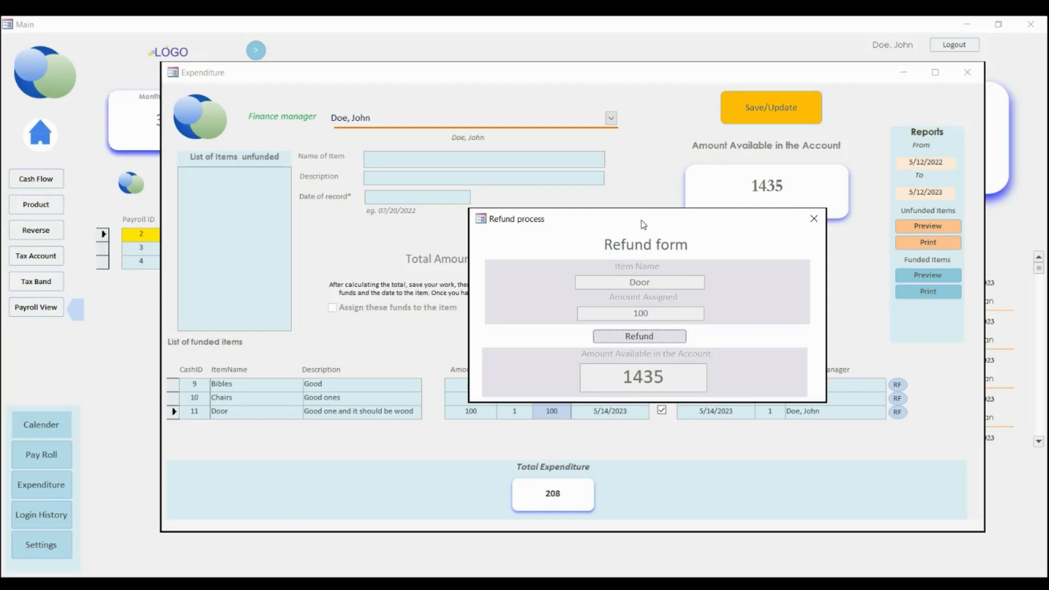
pyautogui.click(647, 339)
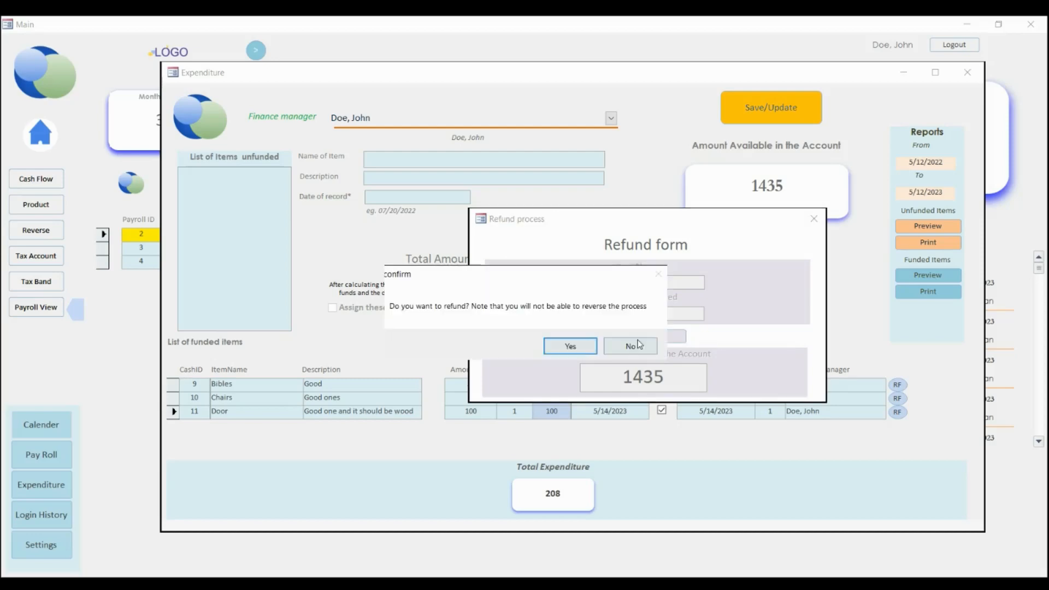
pyautogui.click(570, 347)
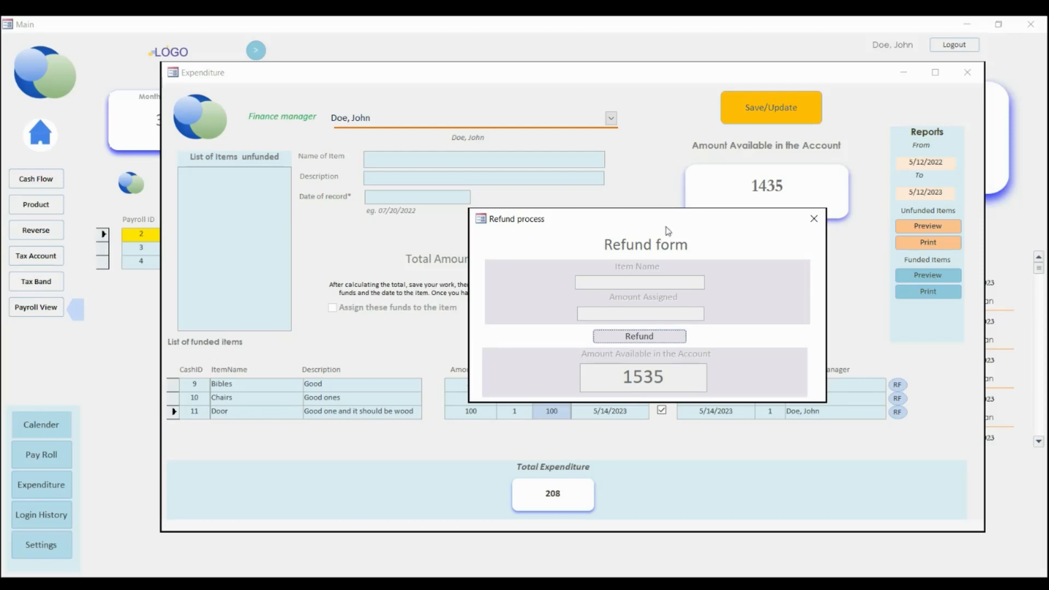
pyautogui.moveTo(668, 228); pyautogui.dragTo(471, 241)
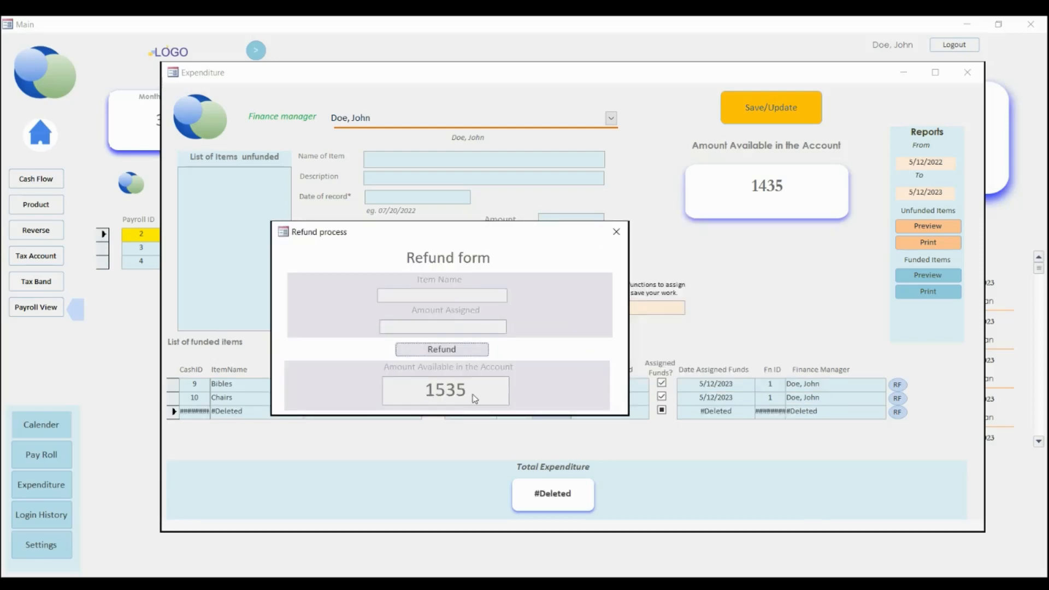
pyautogui.click(620, 235)
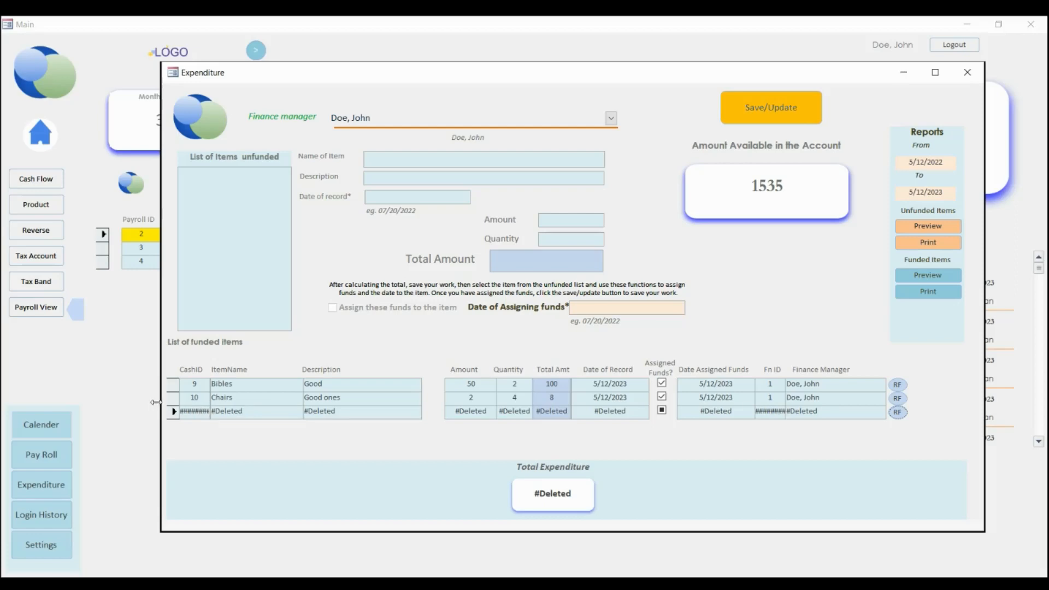
# - Close the Expenditure form and reopen it to refresh the funded items list
pyautogui.moveTo(678, 74)
pyautogui.mouseDown()
pyautogui.moveTo(585, 78)
pyautogui.moveTo(660, 75)
pyautogui.mouseUp()
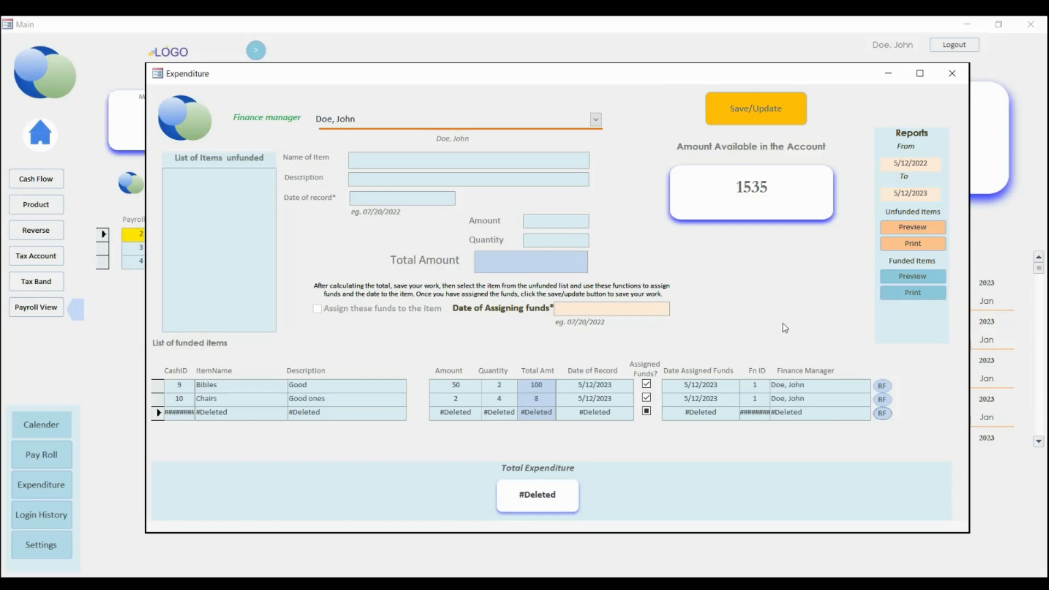
pyautogui.click(952, 73)
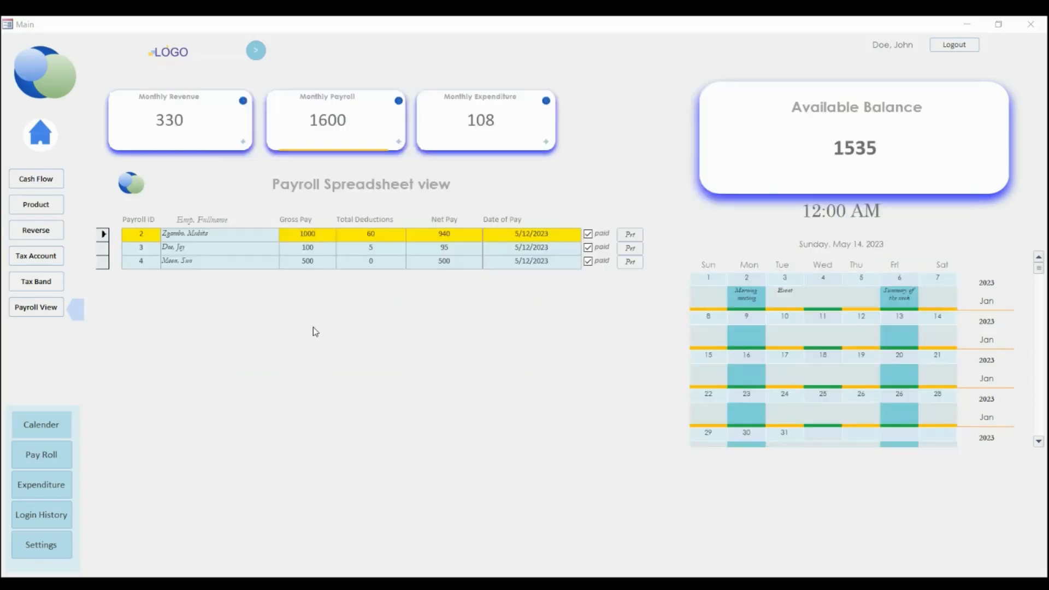
pyautogui.click(41, 485)
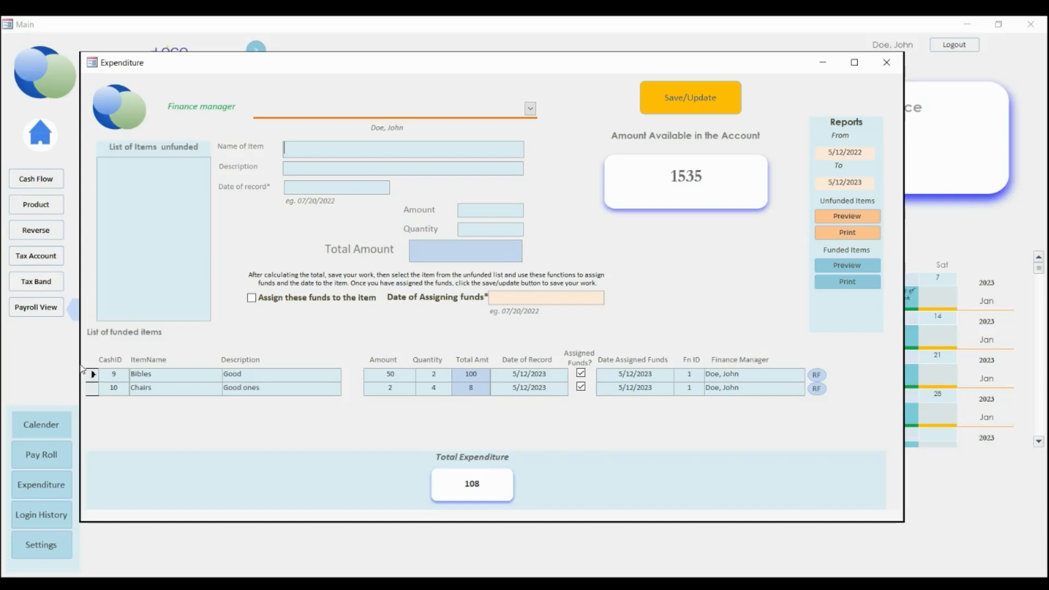
# - Preview the funded items report at full-window size, examine its expense entries and close it
pyautogui.click(850, 266)
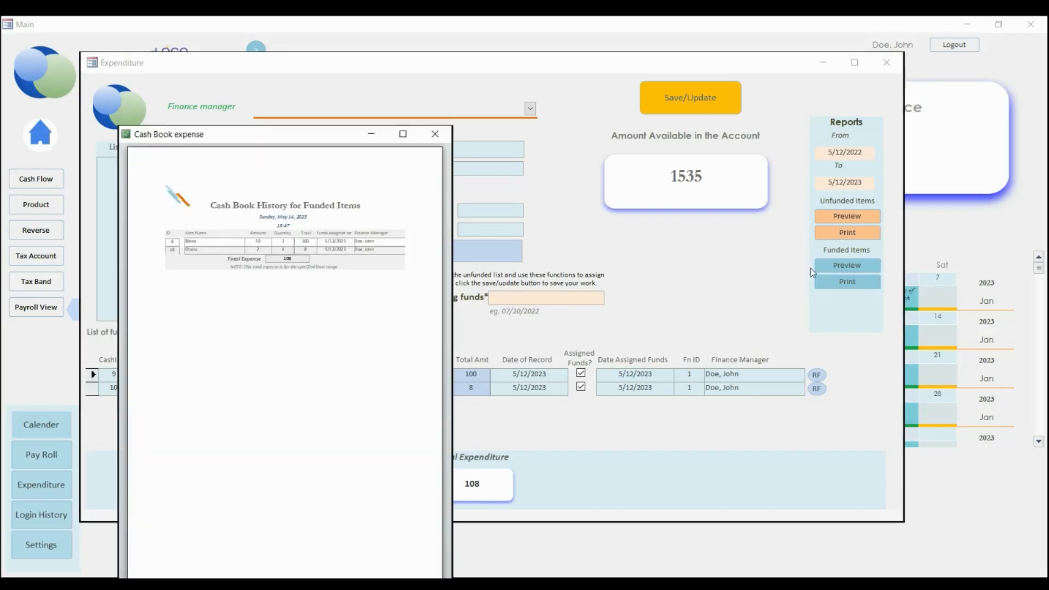
pyautogui.click(403, 134)
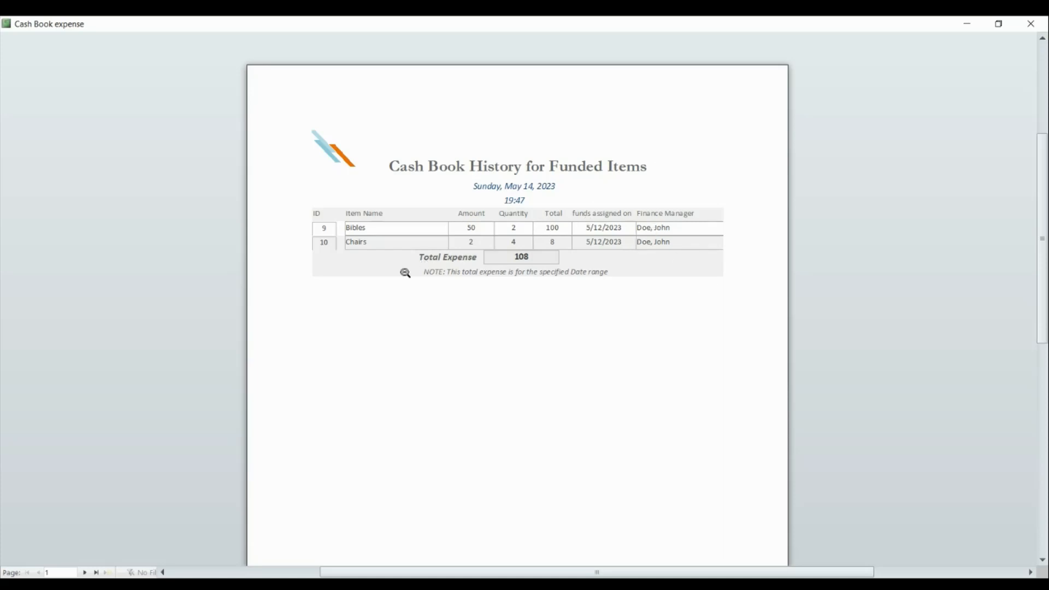
pyautogui.rightClick(729, 326)
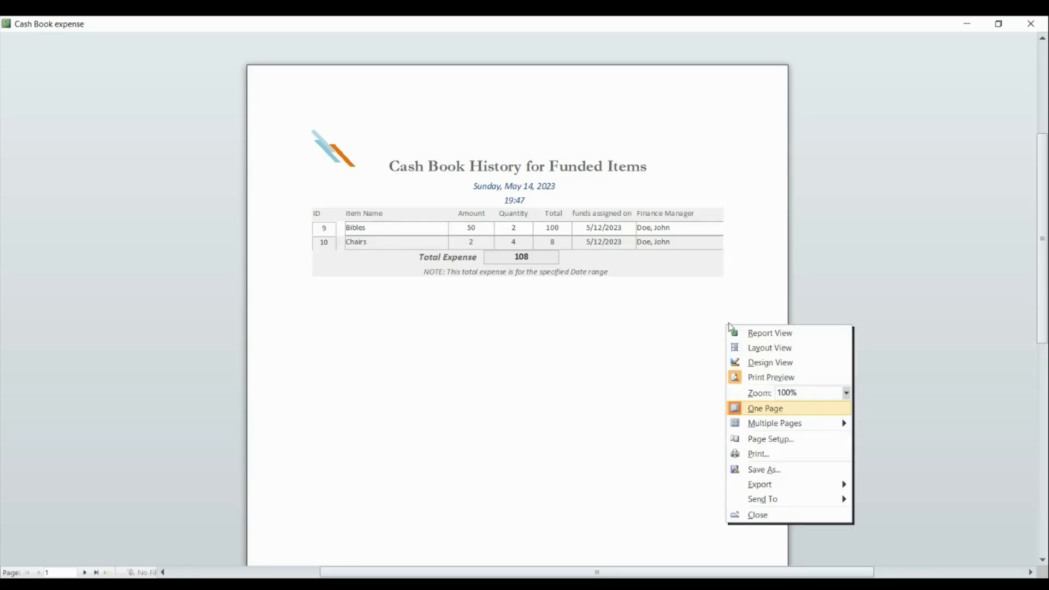
pyautogui.click(765, 408)
pyautogui.click(462, 309)
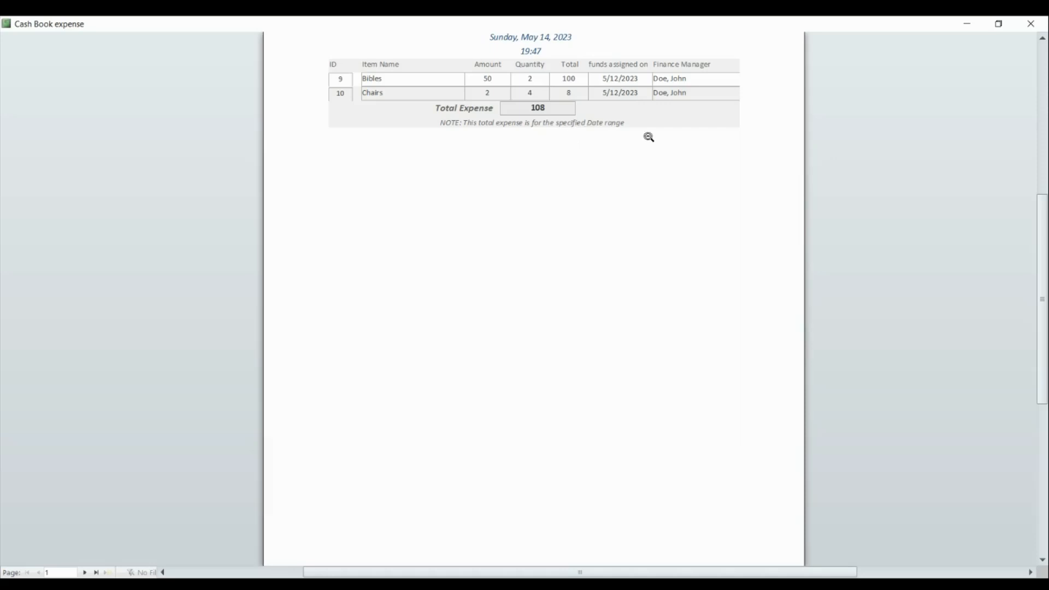
pyautogui.rightClick(657, 205)
pyautogui.click(686, 395)
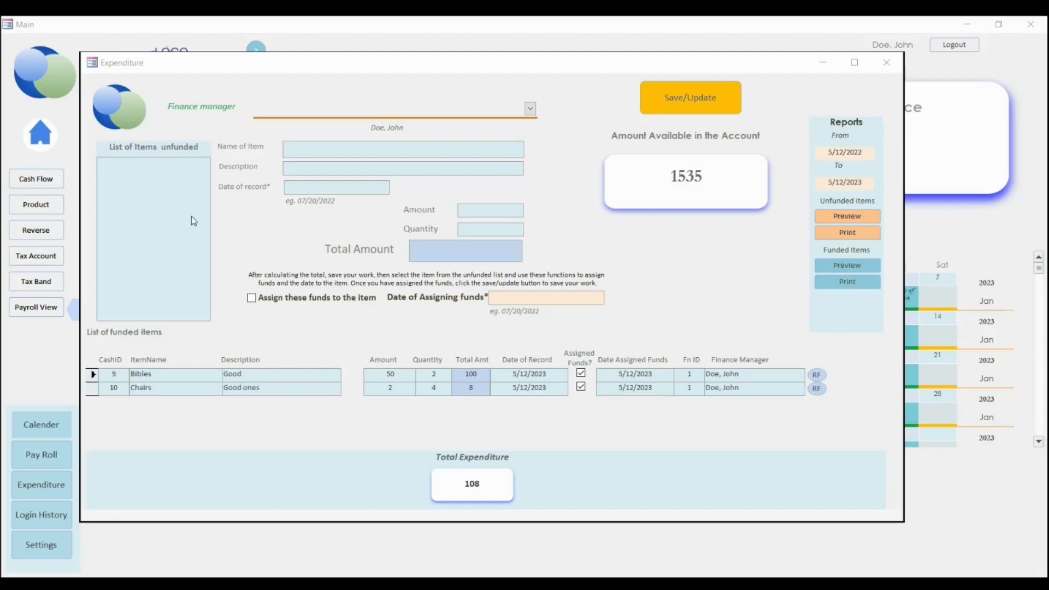
# - Enter a new item named Door with the description Wood and the record date 5/14/2023
pyautogui.click(313, 155)
pyautogui.write('Door')
pyautogui.click(345, 170)
pyautogui.write('Wood')
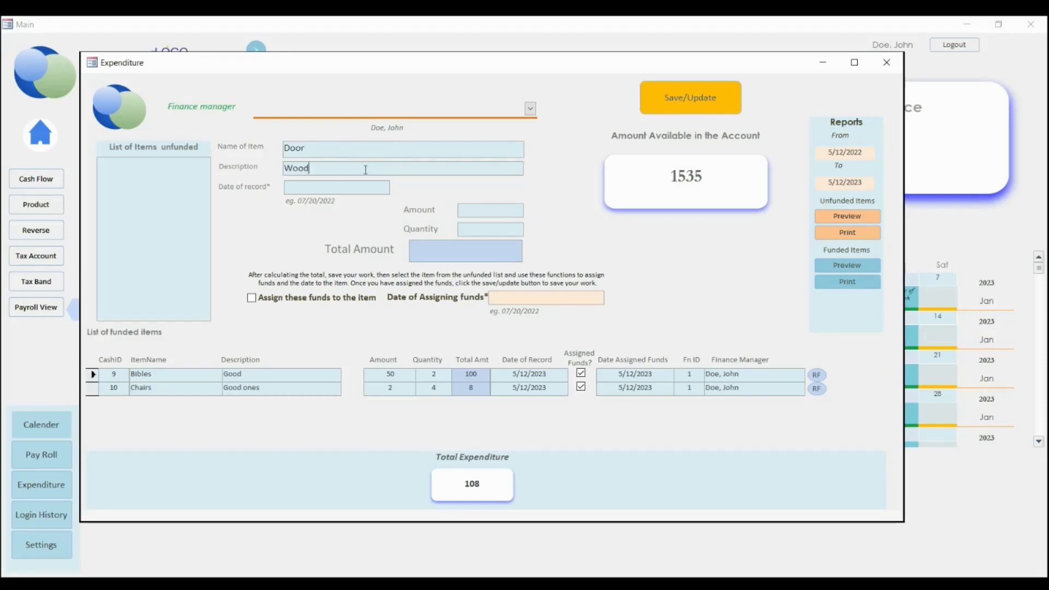
pyautogui.click(291, 189)
pyautogui.write('5/14/2023')
# - Set the wood Door item's amount to 120 and quantity to 1, and save it as unfunded
pyautogui.click(497, 213)
pyautogui.write('120')
pyautogui.click(499, 232)
pyautogui.write('1')
pyautogui.press('Tab')
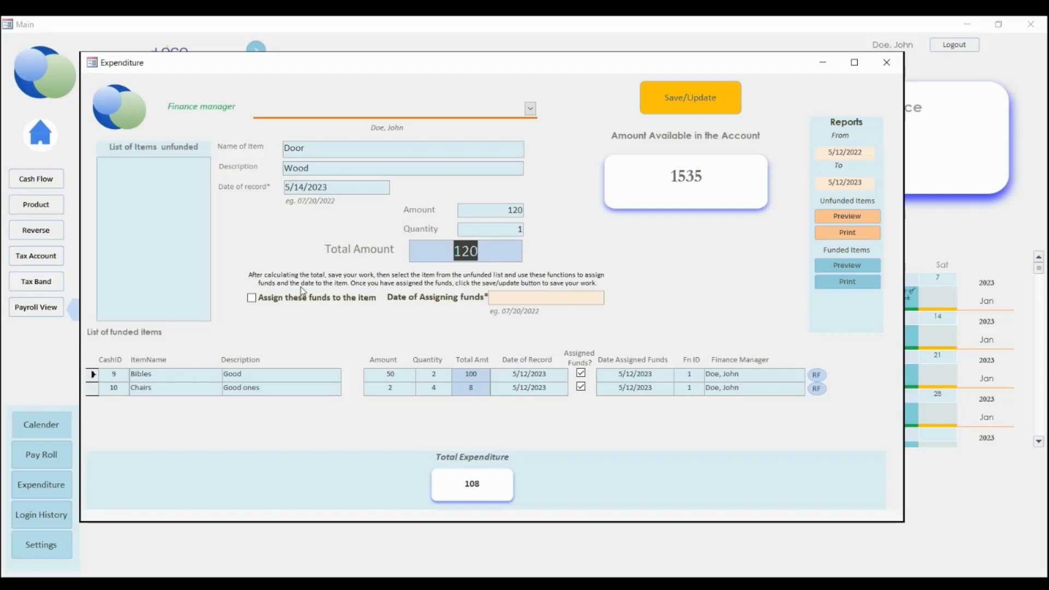
pyautogui.click(675, 101)
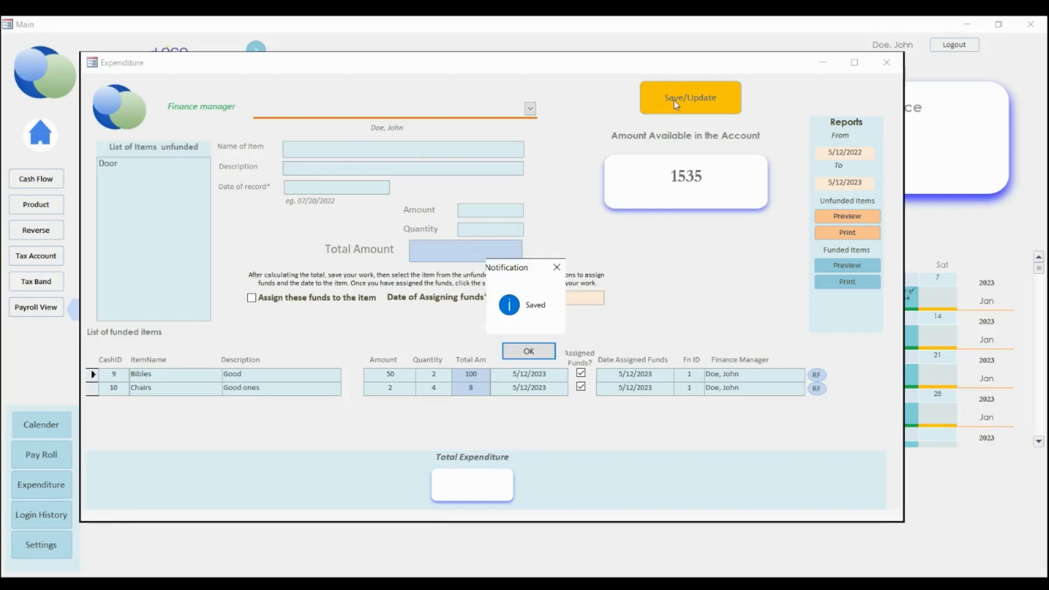
pyautogui.click(528, 351)
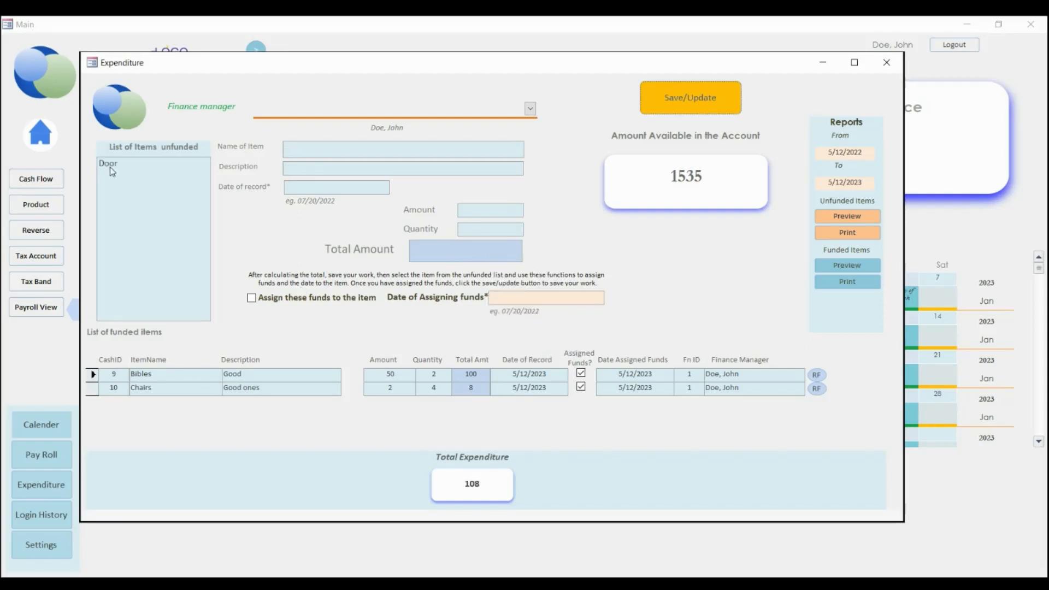
# - Preview the unfunded items report for the preset date range and close it
pyautogui.click(845, 218)
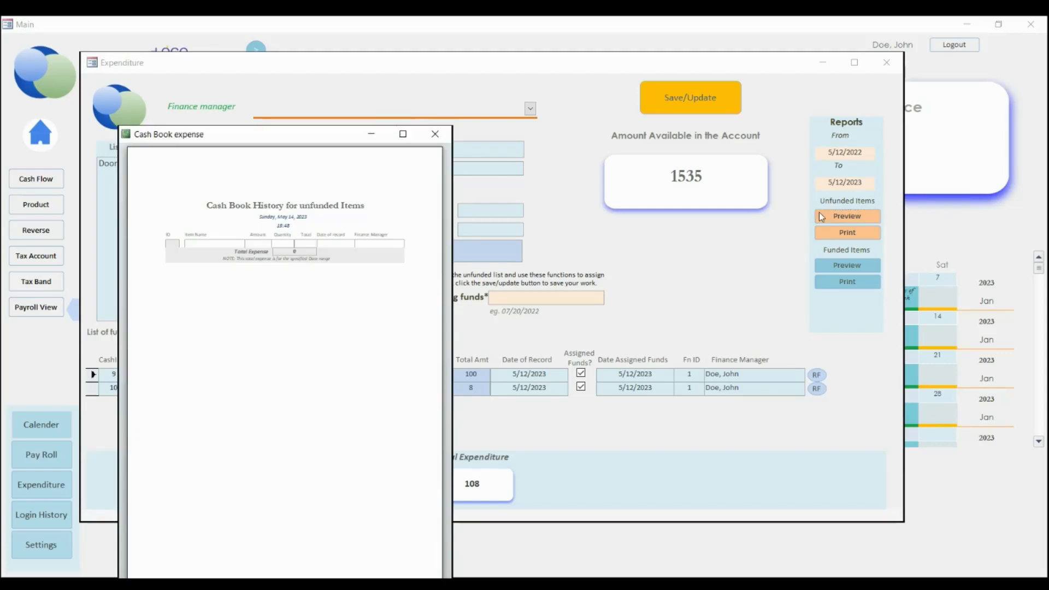
pyautogui.click(435, 134)
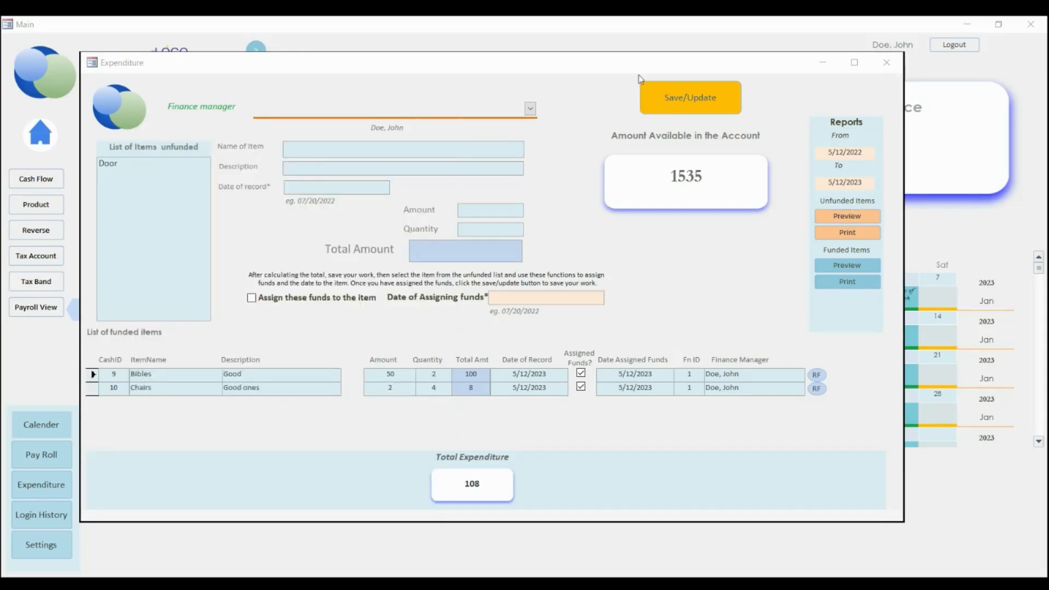
pyautogui.moveTo(638, 71); pyautogui.dragTo(630, 95)
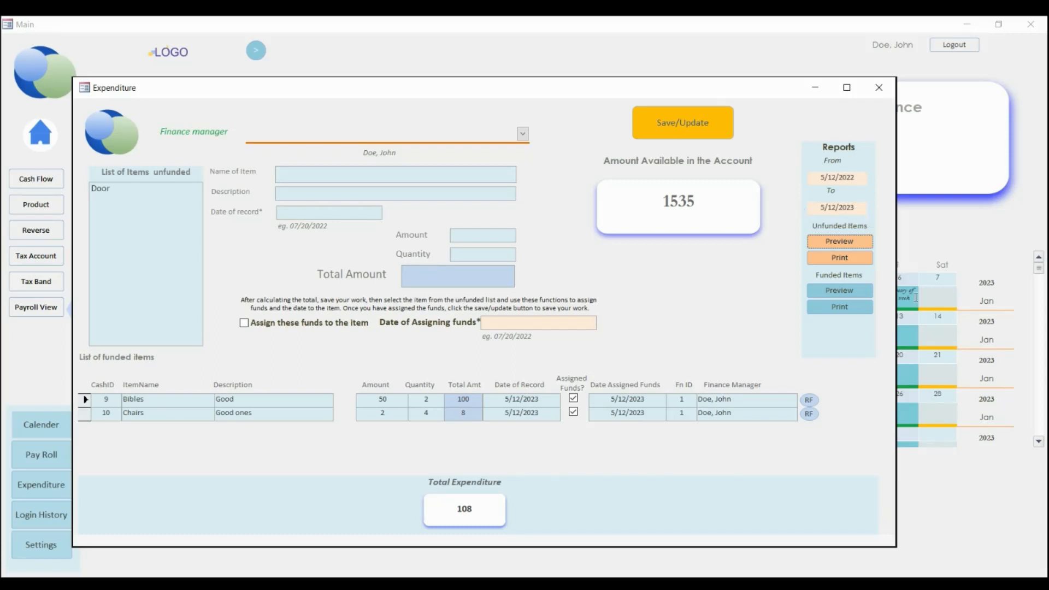
# - Set the reports' end date to 5/14/2023 and preview the unfunded items report again
pyautogui.click(833, 208)
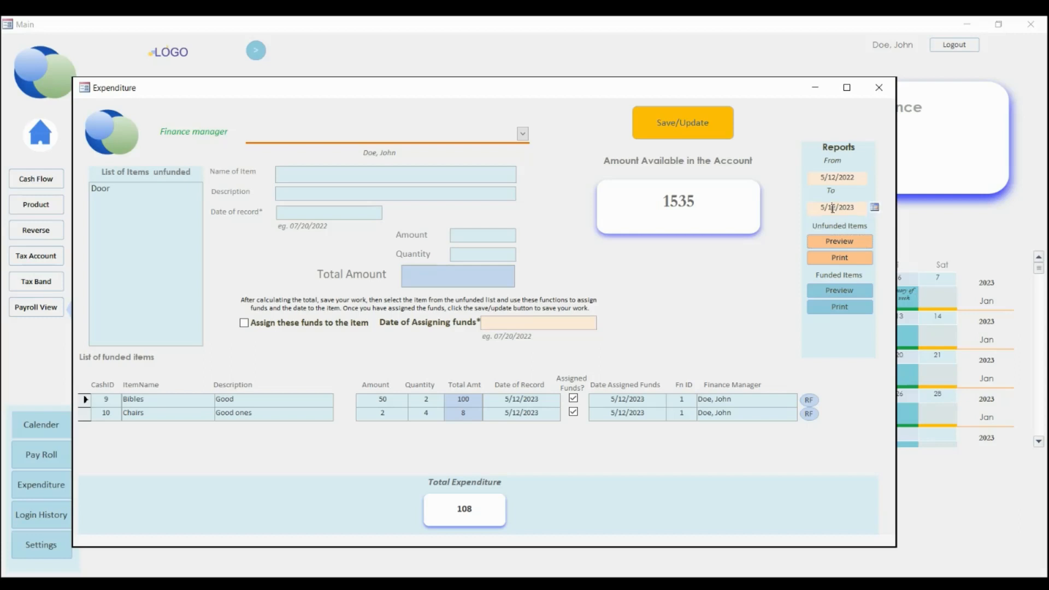
pyautogui.click(875, 207)
pyautogui.click(820, 314)
pyautogui.click(841, 243)
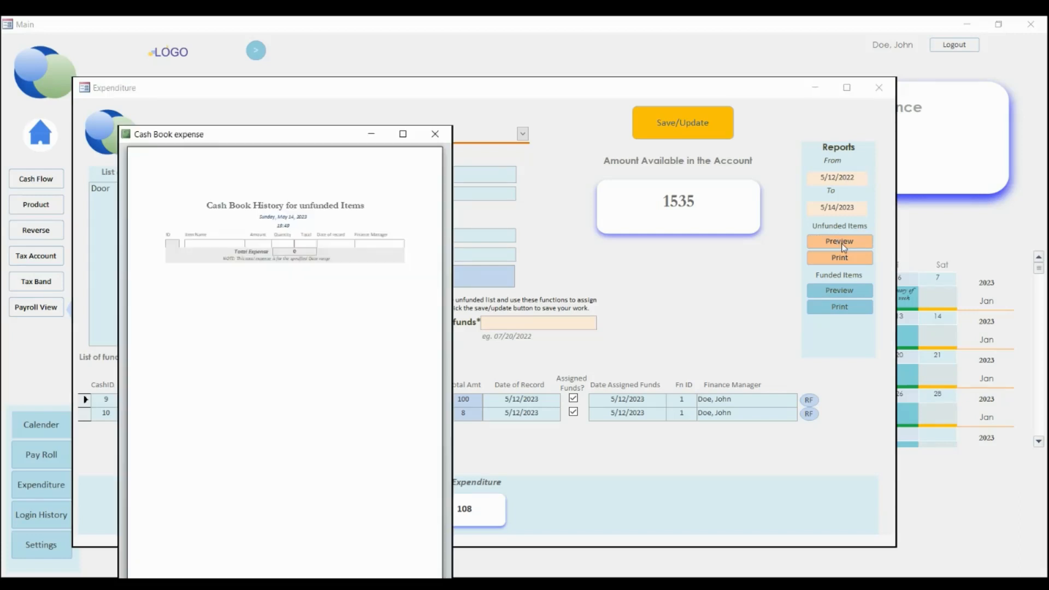
# - Close the unfunded items report preview, and close and reopen the Expenditure form
pyautogui.click(447, 141)
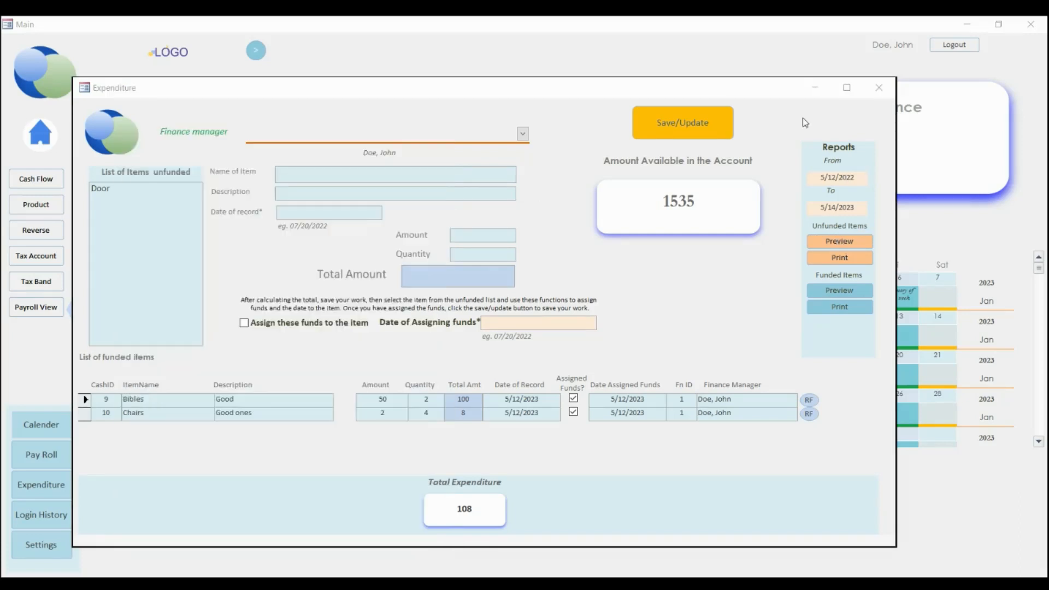
pyautogui.click(876, 89)
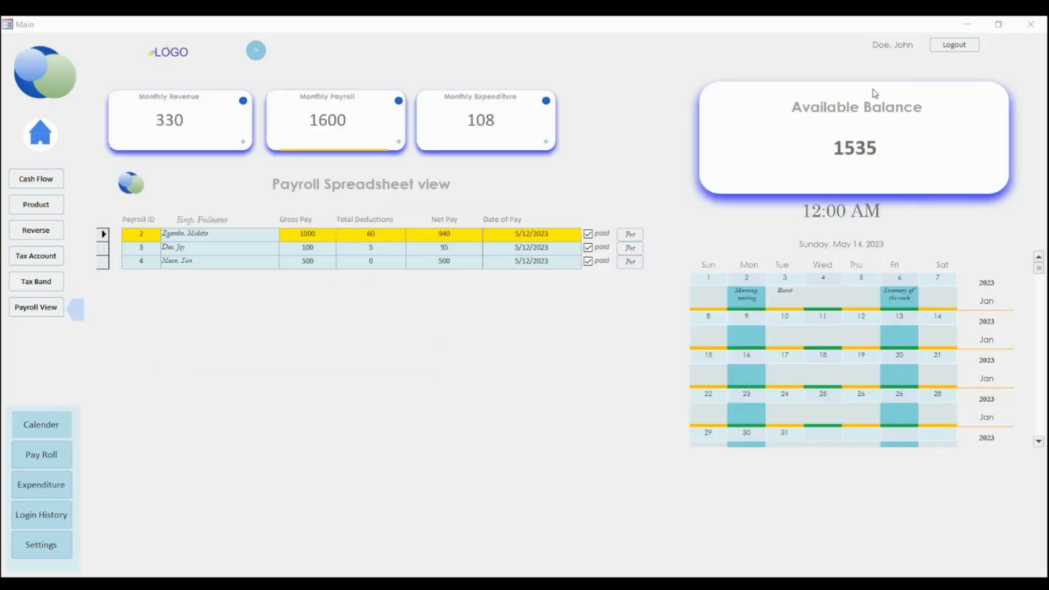
pyautogui.click(40, 494)
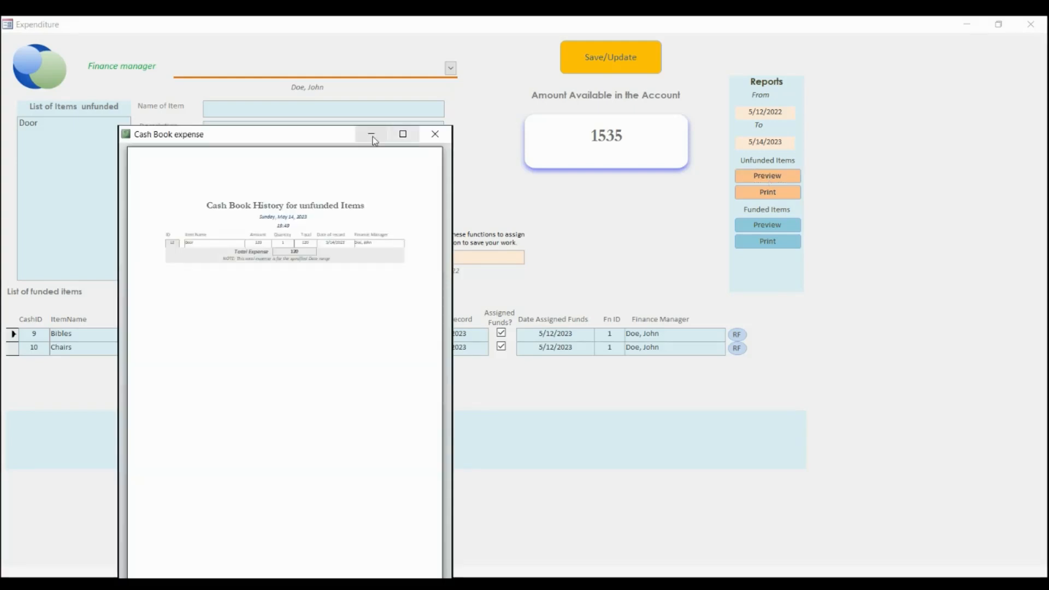
# - Maximize the new unfunded items report preview, examine its item entries at 100% zoom, and close the report
pyautogui.click(402, 135)
pyautogui.click(603, 262)
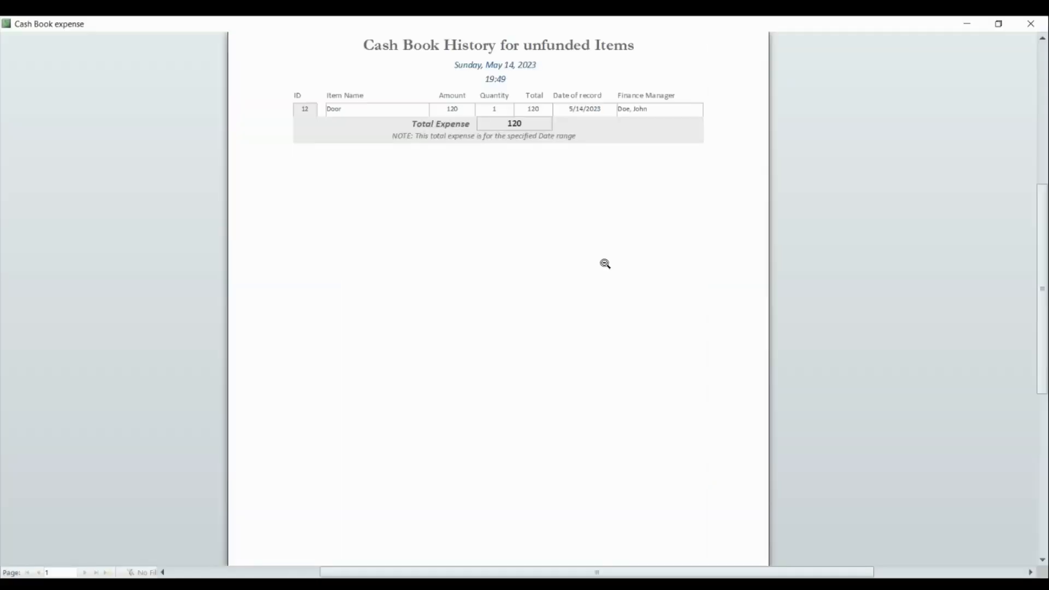
pyautogui.scroll(2, 604, 262)
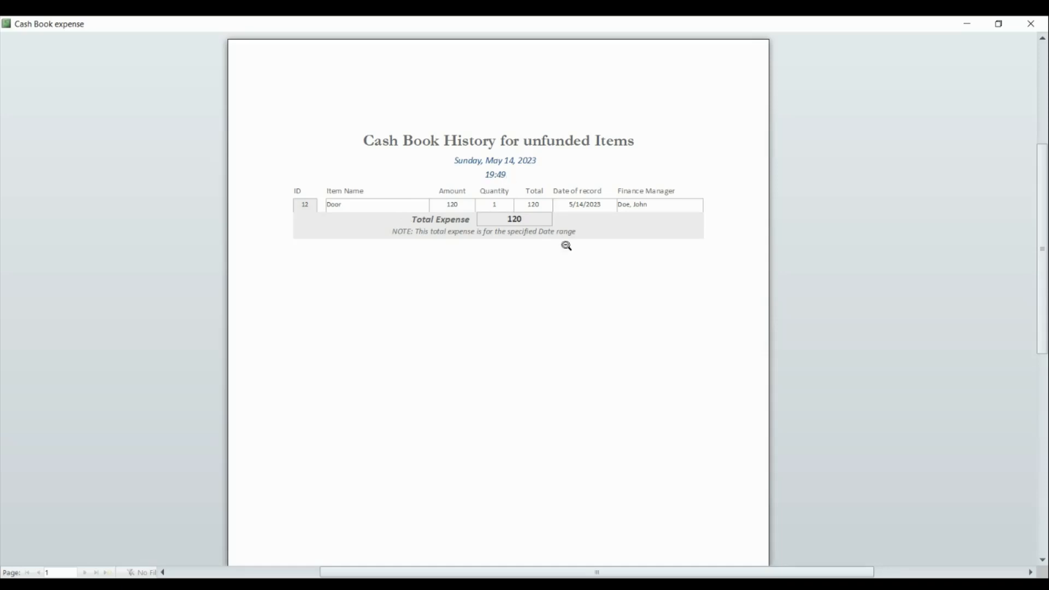
pyautogui.rightClick(805, 205)
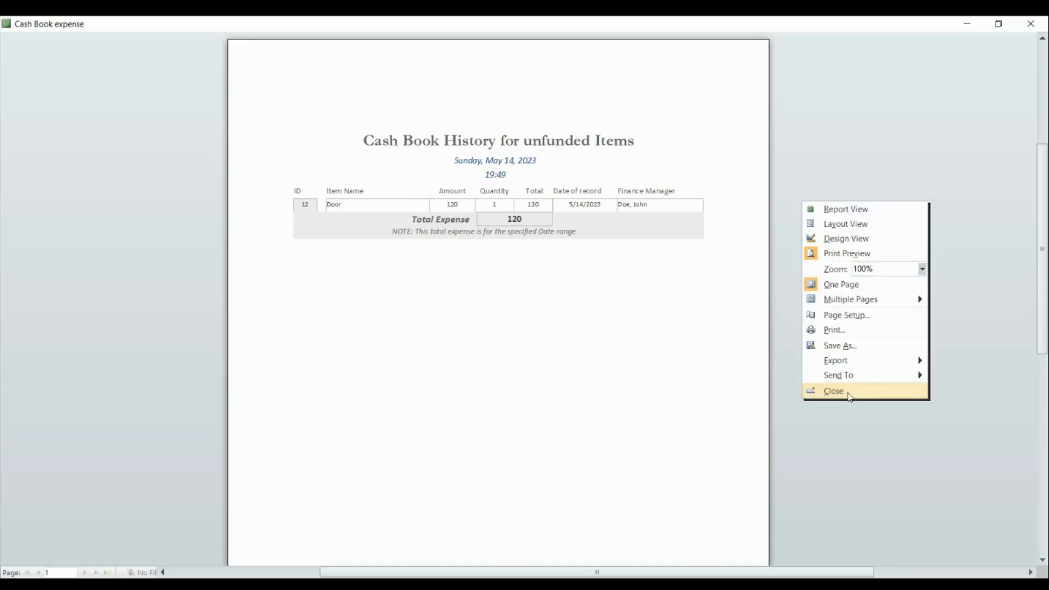
pyautogui.click(848, 392)
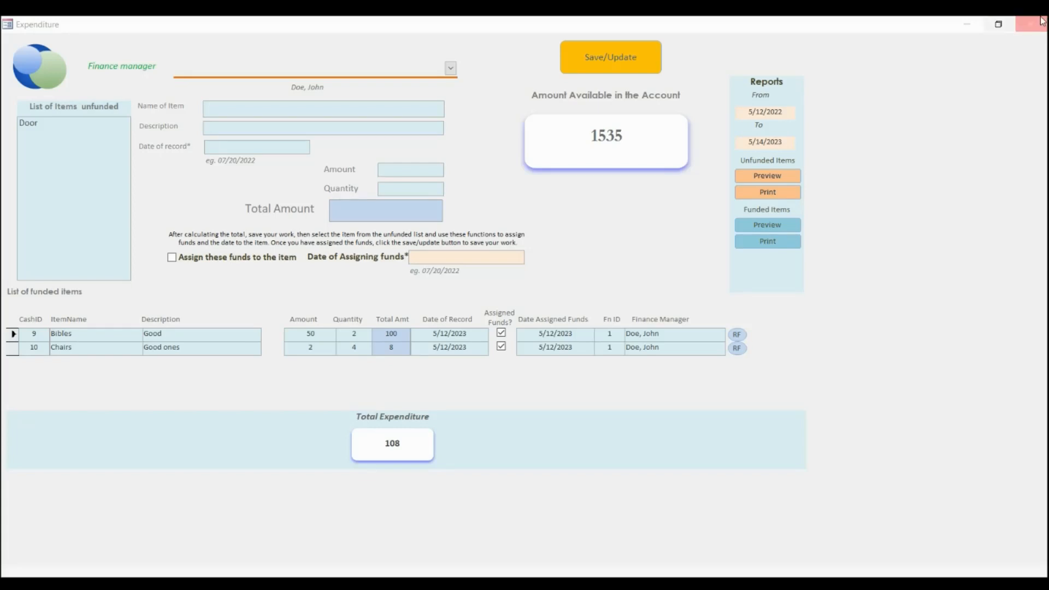
# - Restore the Expenditure form to a smaller window and close it to return to the Main form
pyautogui.click(999, 25)
pyautogui.moveTo(659, 136); pyautogui.dragTo(529, 62)
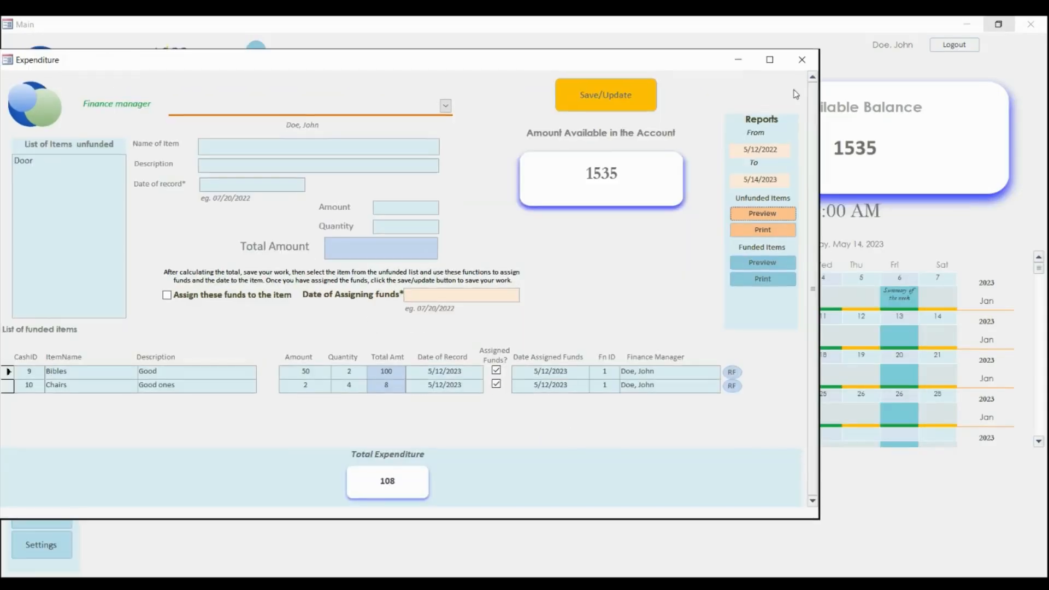
pyautogui.click(802, 60)
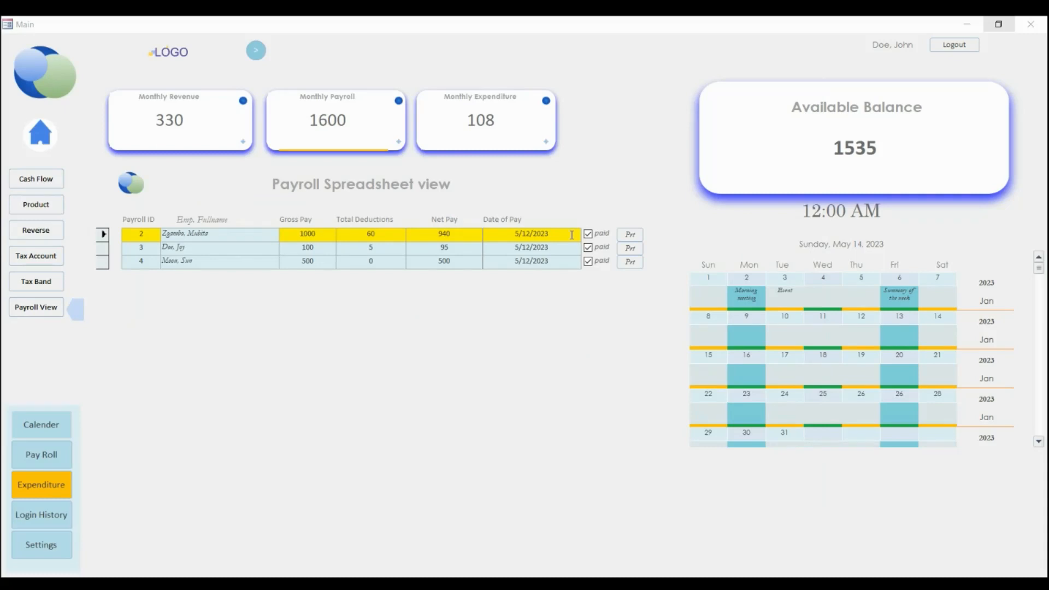